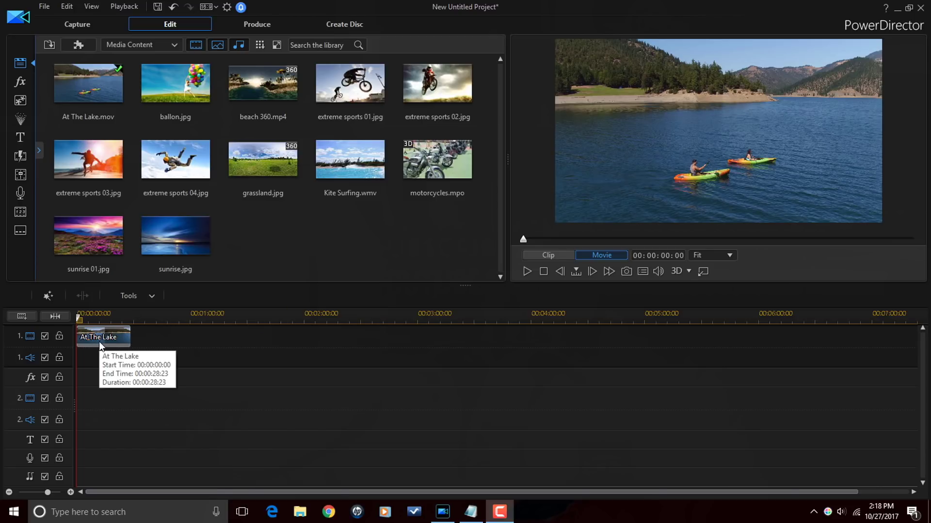
- Look through the At The Lake clip's Fix/Enhance keyframe settings, then close them
mouse_move(77, 325)
left_mouse_down()
mouse_move(100, 319)
mouse_move(114, 337)
mouse_move(75, 334)
left_mouse_up()
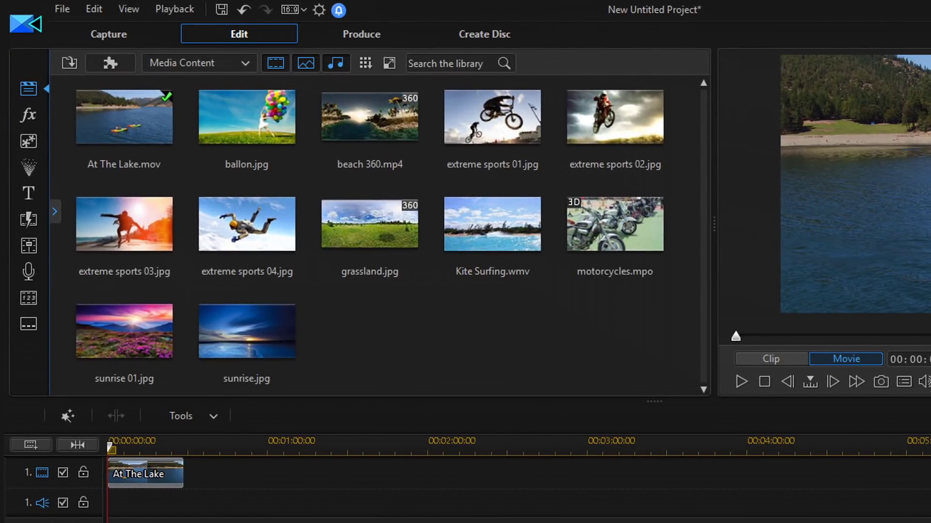
right_click(135, 475)
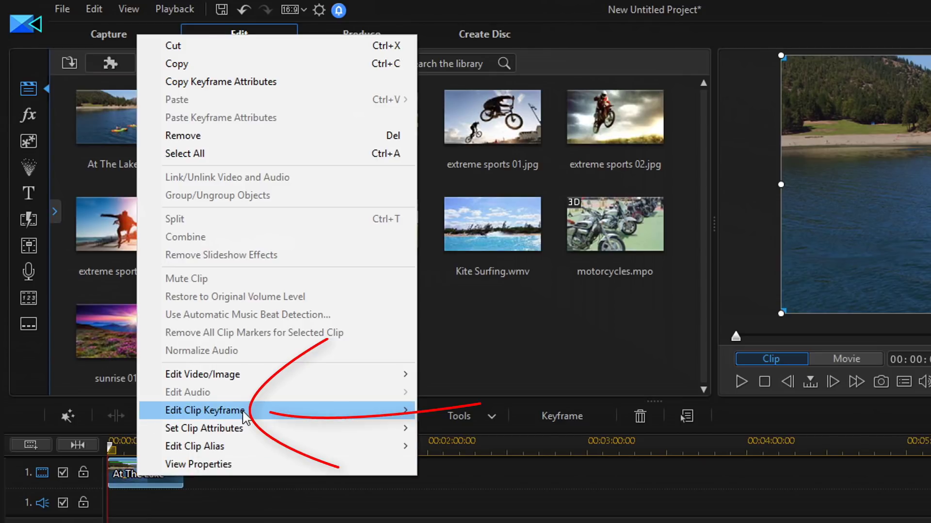
mouse_move(245, 418)
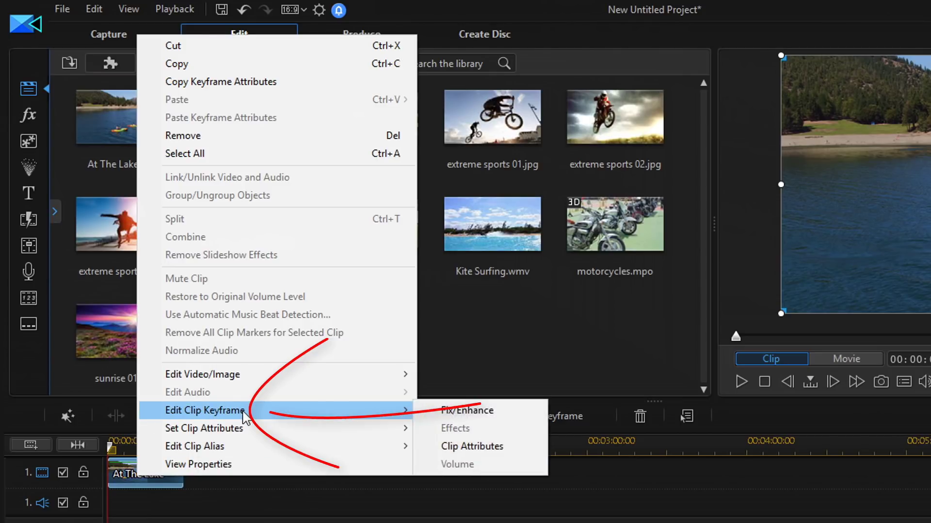
left_click(495, 414)
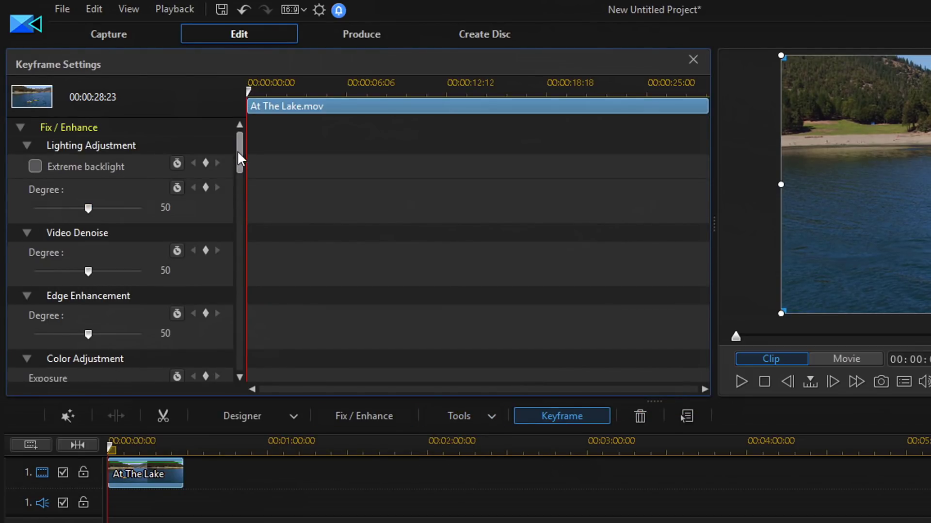
left_click_drag(237, 151, 244, 297)
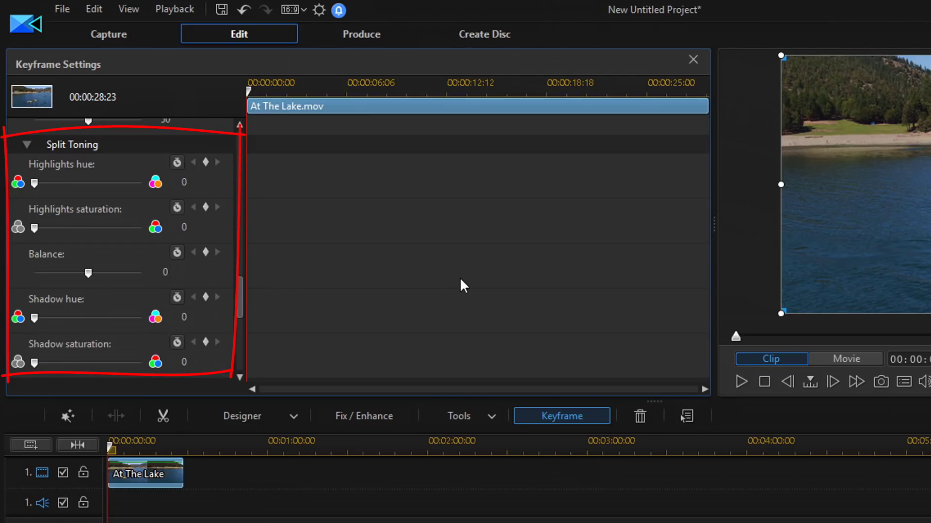
left_click(693, 60)
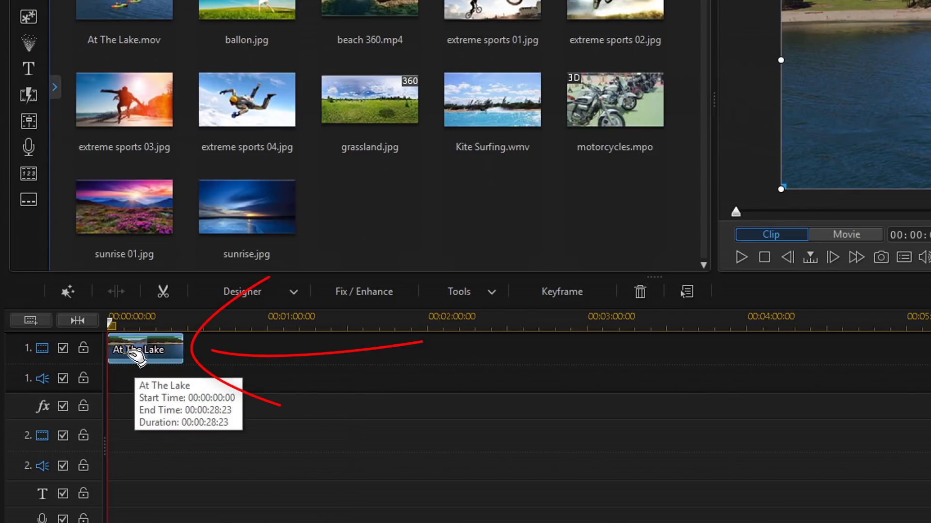
- Reopen Fix/Enhance for the At The Lake clip and enable Split Toning
right_click(132, 352)
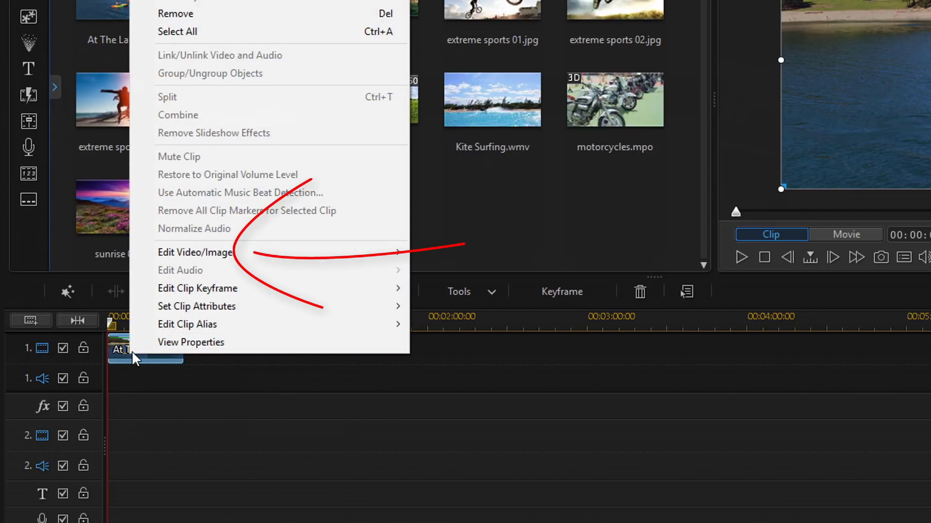
mouse_move(292, 252)
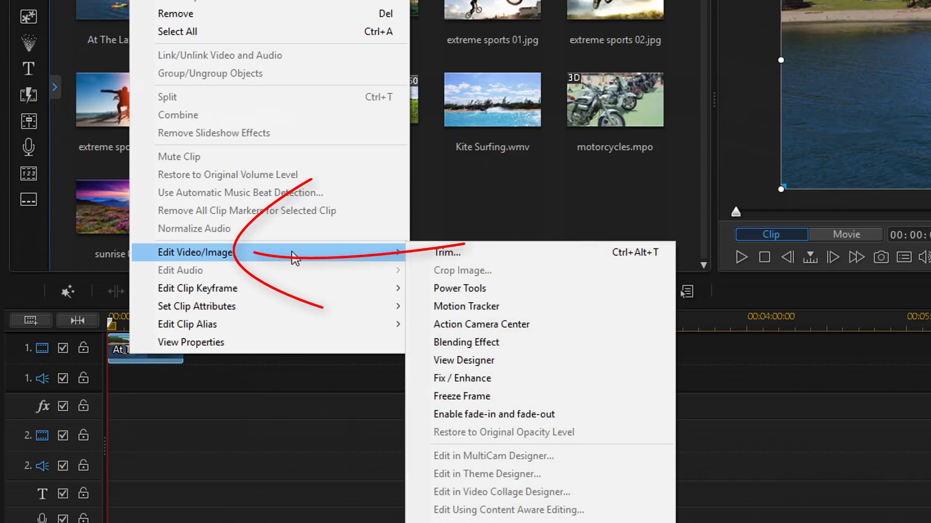
left_click(497, 379)
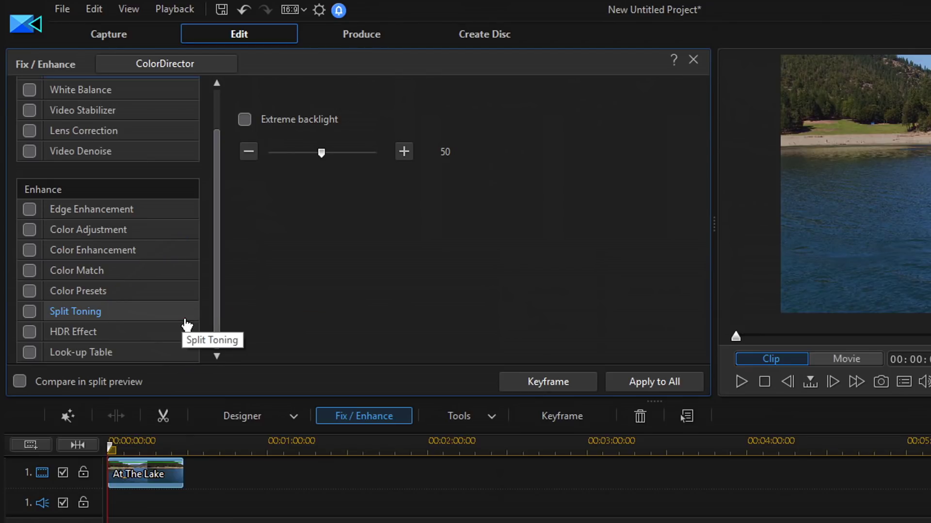
left_click(694, 61)
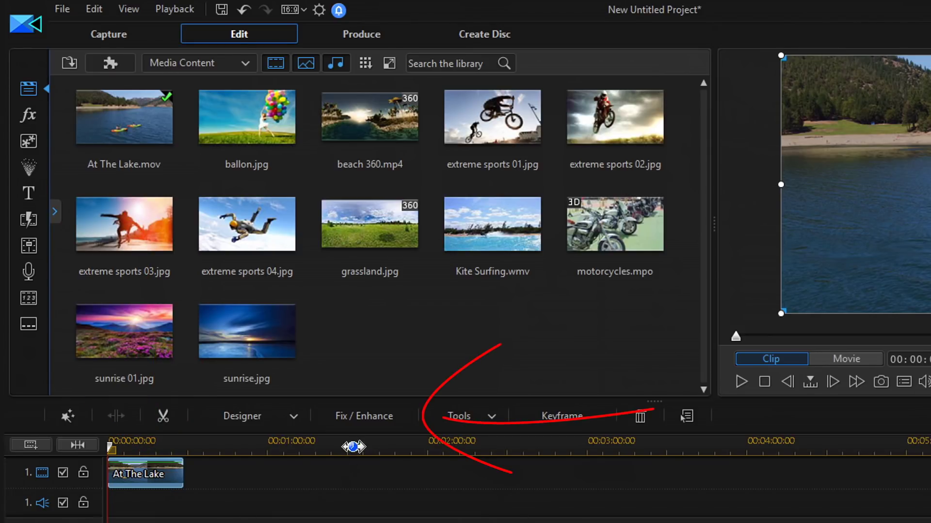
left_click(354, 419)
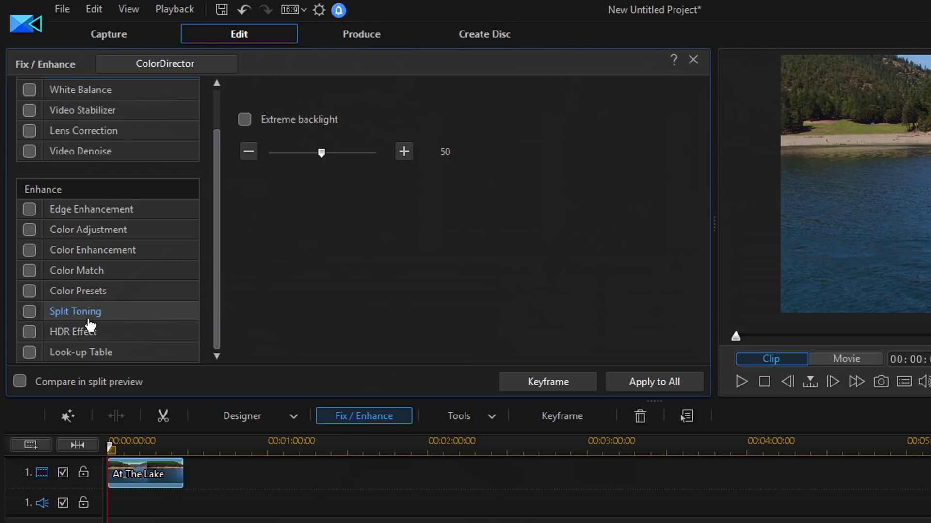
left_click(28, 314)
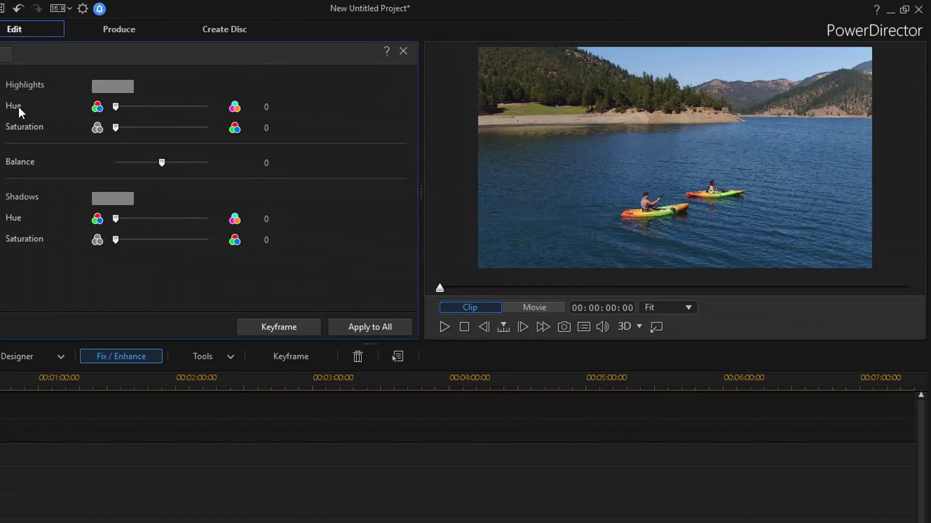
left_click(121, 87)
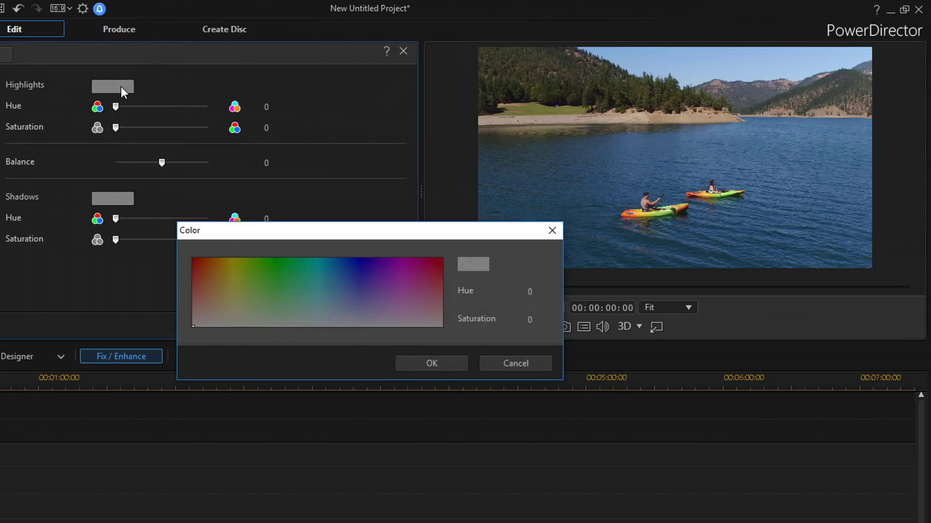
- Tint the highlights olive at hue 46, then lower the highlight saturation
left_click(227, 269)
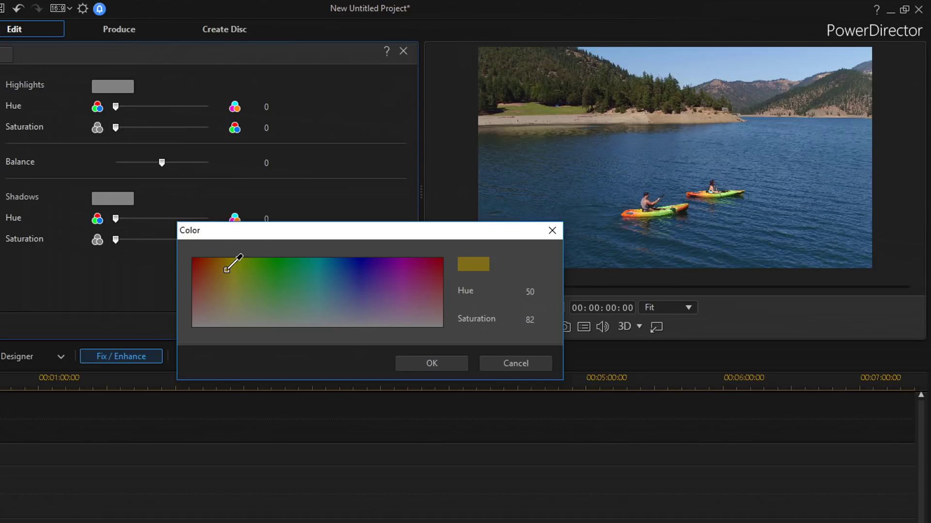
left_click(445, 365)
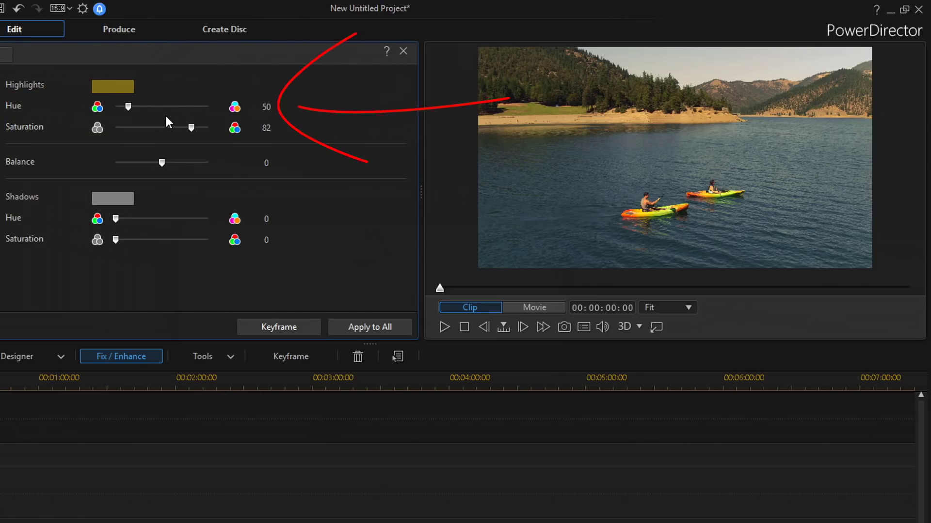
left_click(129, 108)
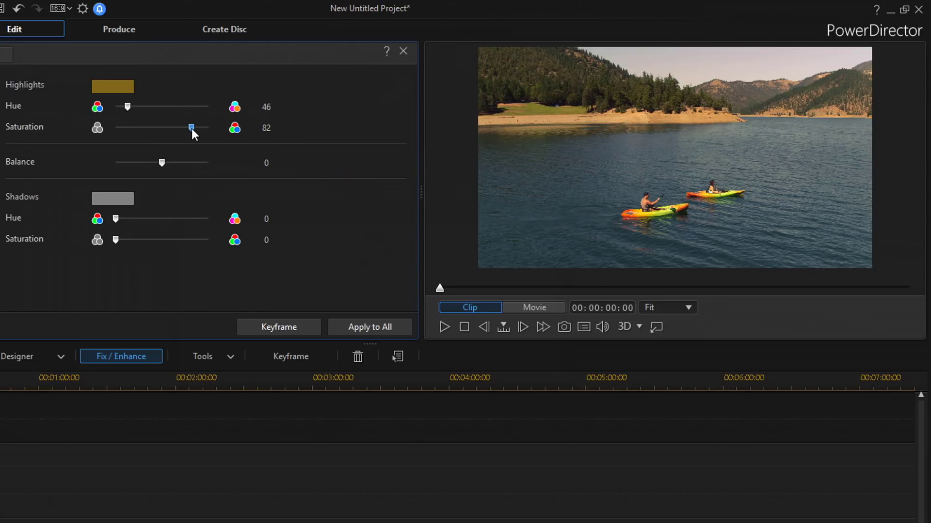
left_click_drag(191, 129, 172, 135)
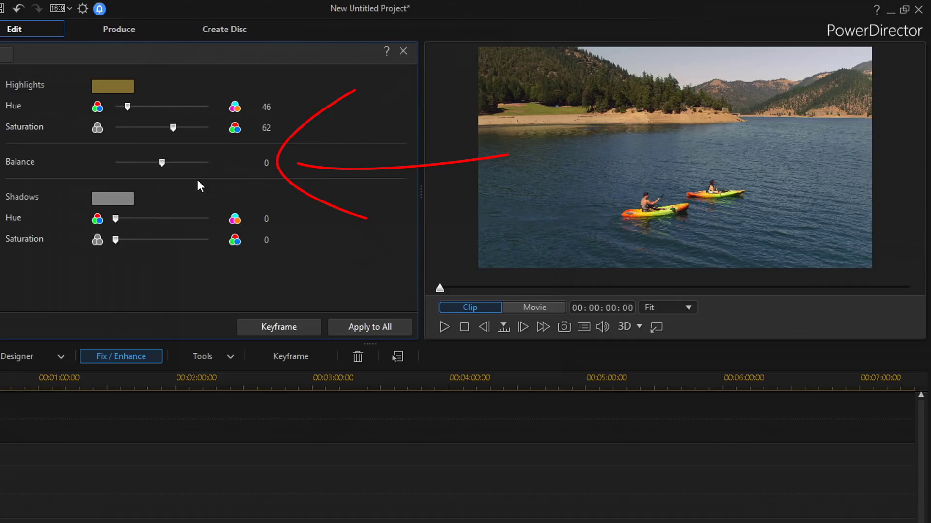
- Set the split-toning balance to 7, then switch Split Toning off to compare with the original
left_click_drag(165, 173, 164, 171)
left_click(288, 161)
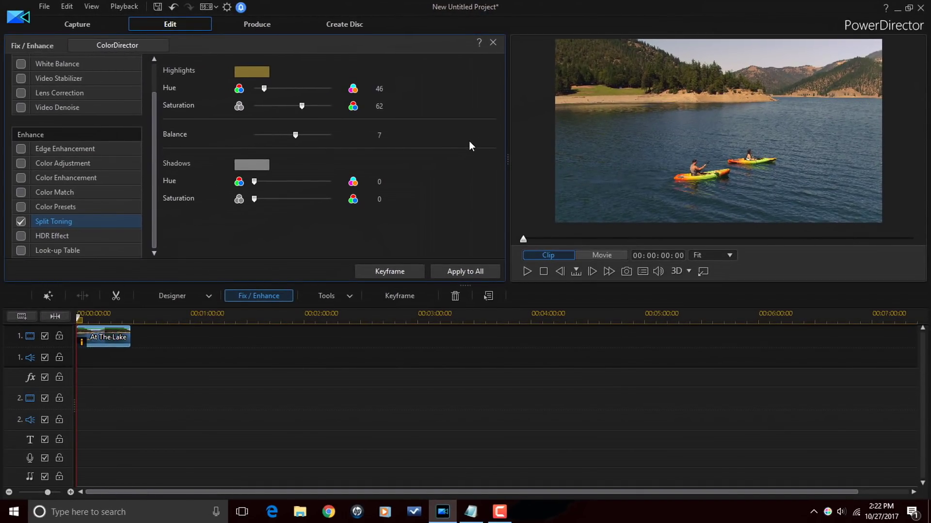
left_click(21, 222)
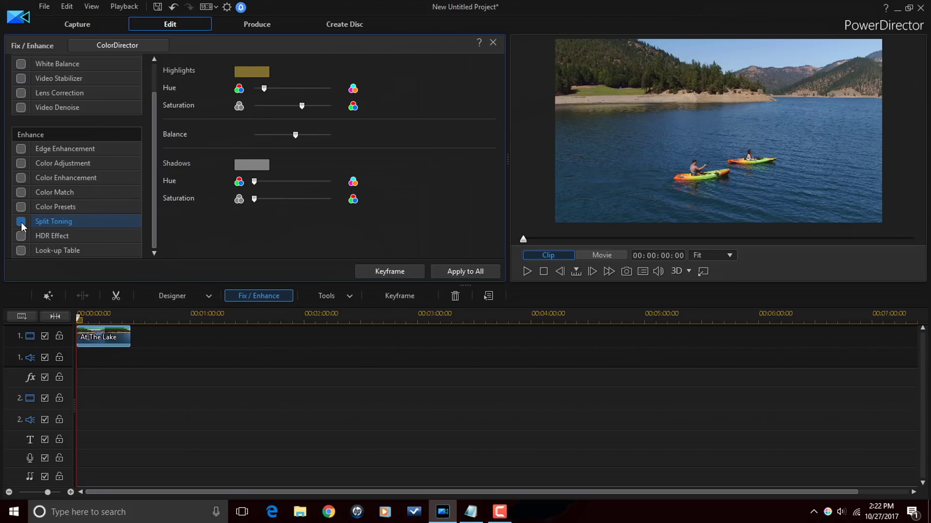
left_click(21, 222)
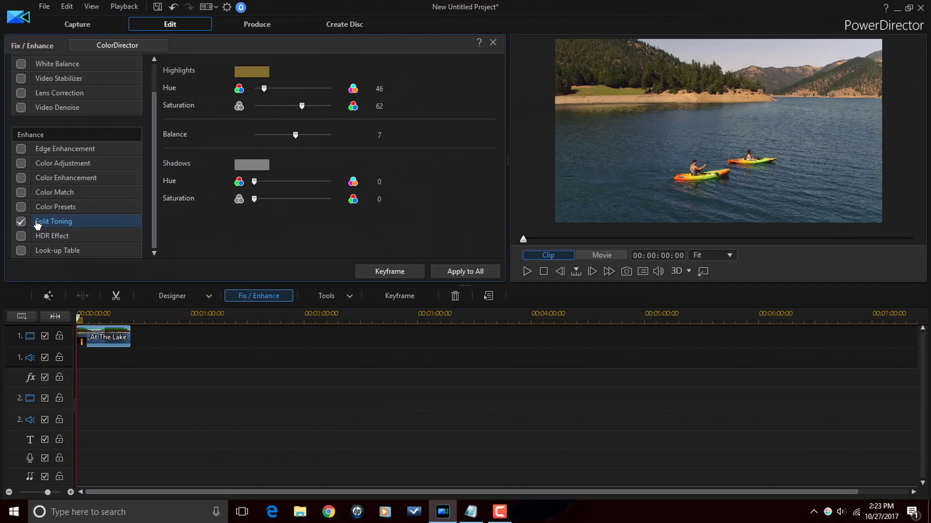
- Undo, re-enable Split Toning, tint shadows teal-blue (hue 196, saturation 71), and shift balance toward shadows
key("ctrl+z")
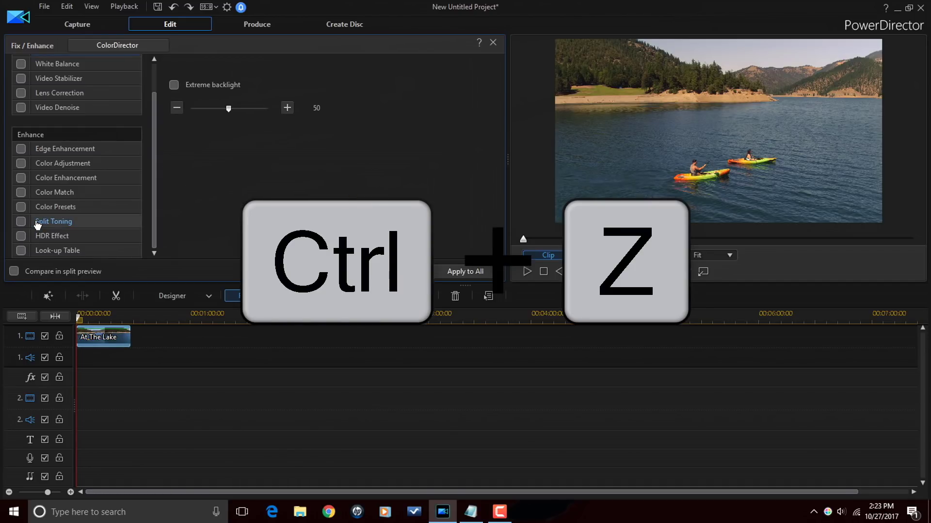
left_click(38, 223)
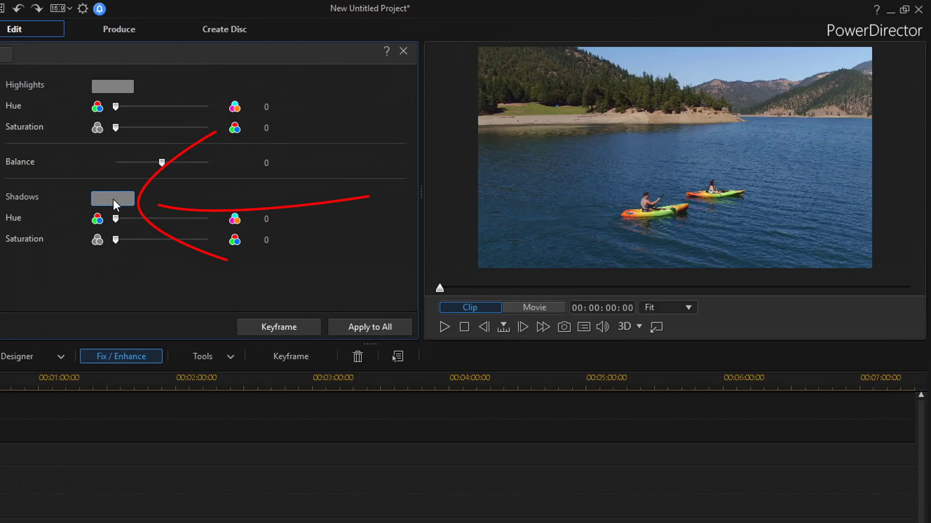
left_click(112, 199)
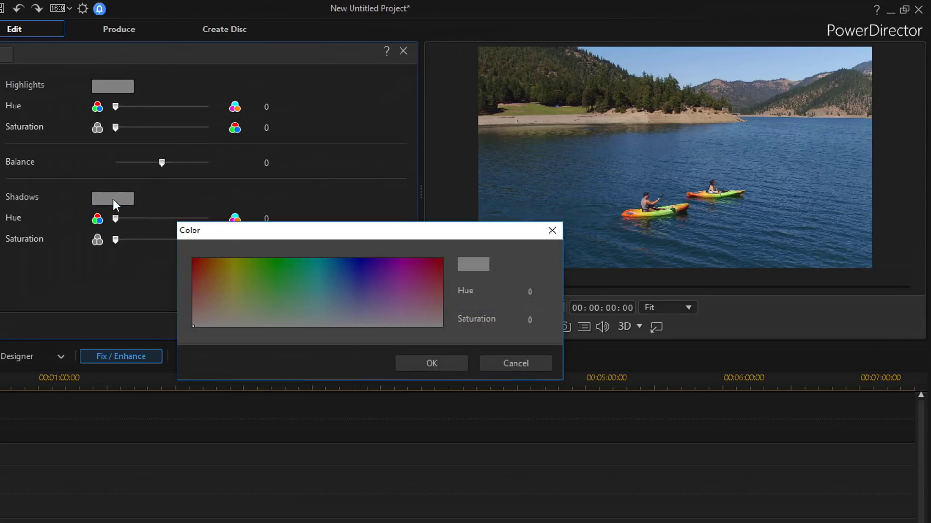
left_click(330, 277)
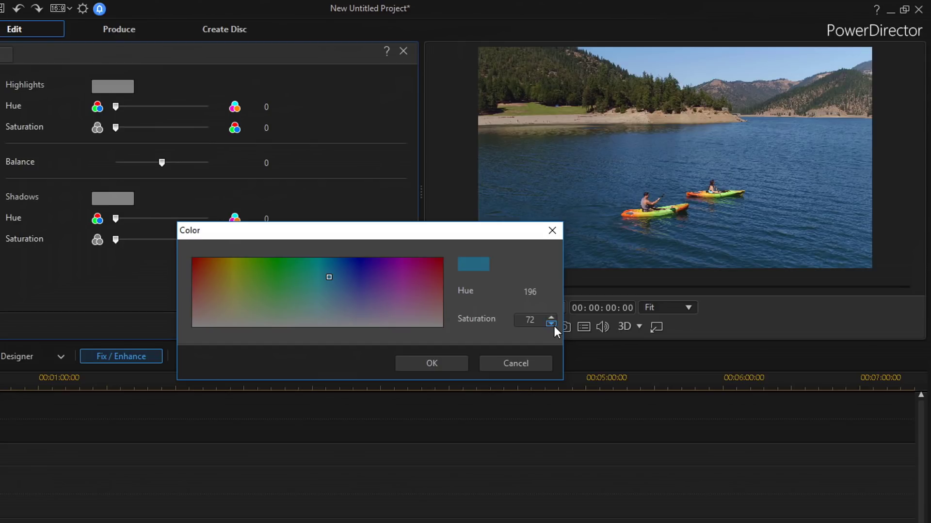
left_click(551, 324)
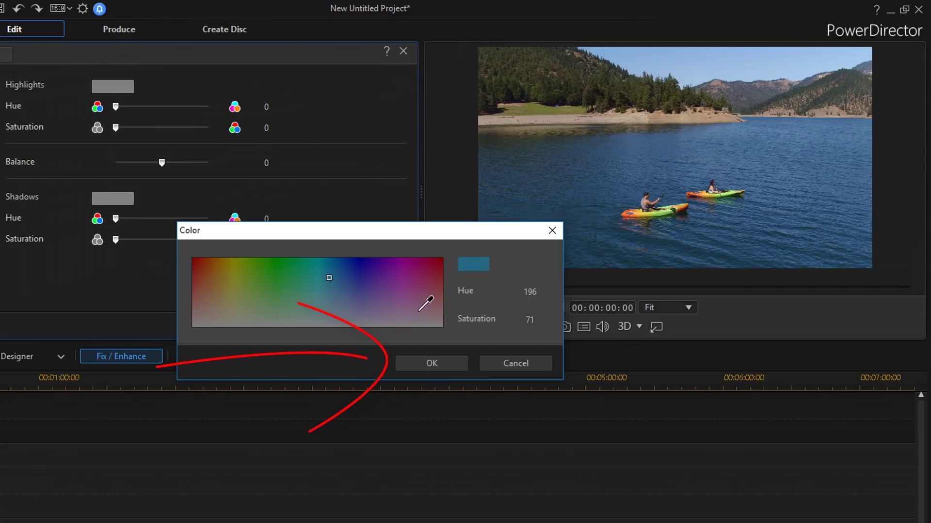
left_click(433, 365)
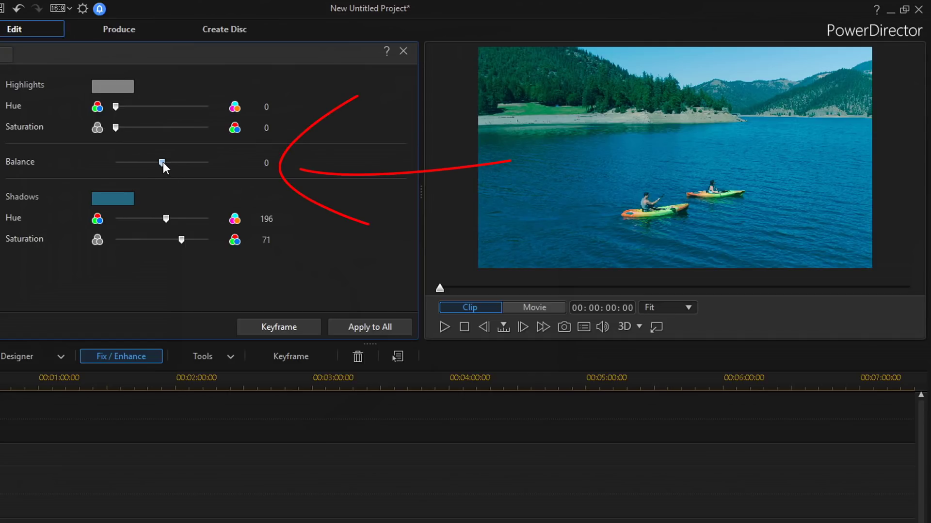
left_click_drag(163, 162, 180, 169)
- Enter 25 directly in the Balance value box
left_click(266, 163)
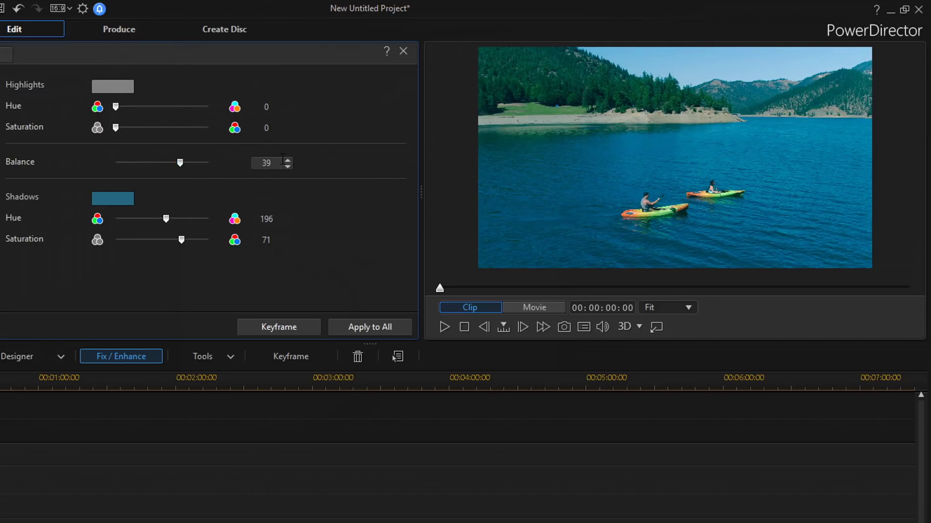
type("25")
key("Return")
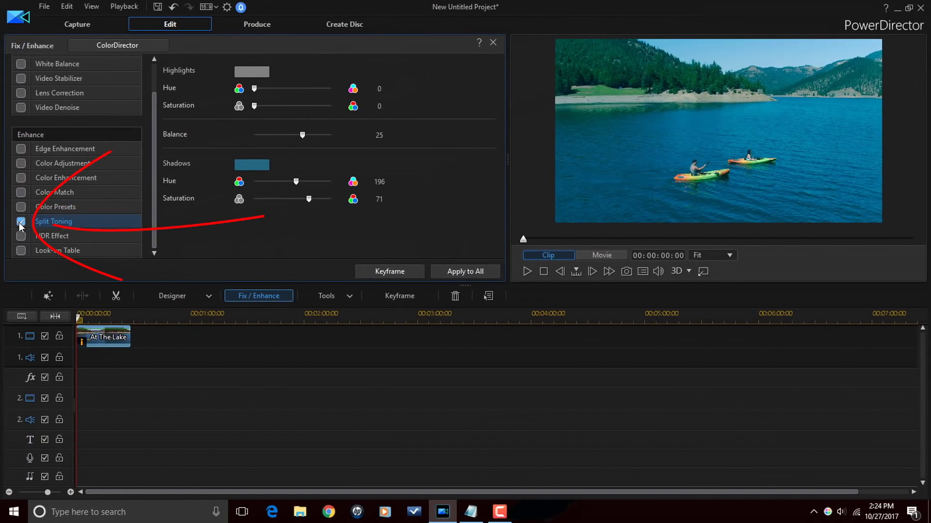
left_click(19, 222)
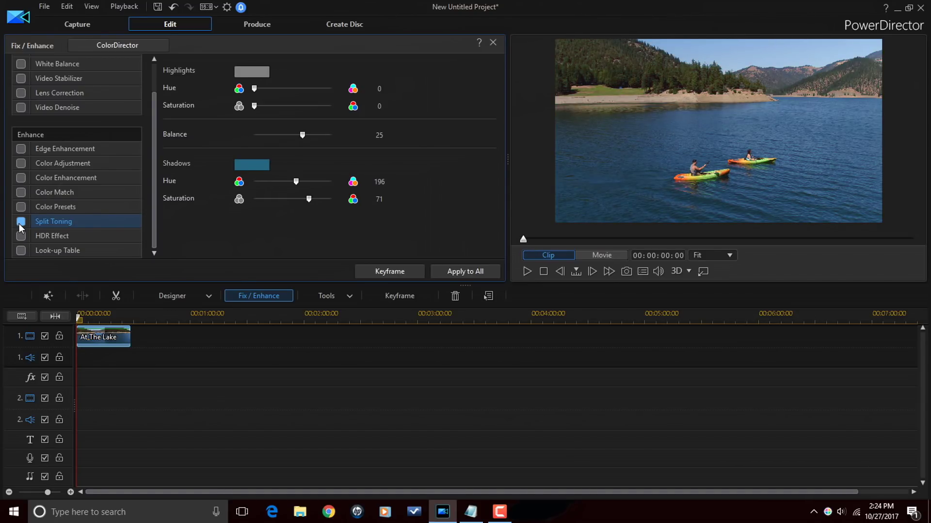
left_click(19, 222)
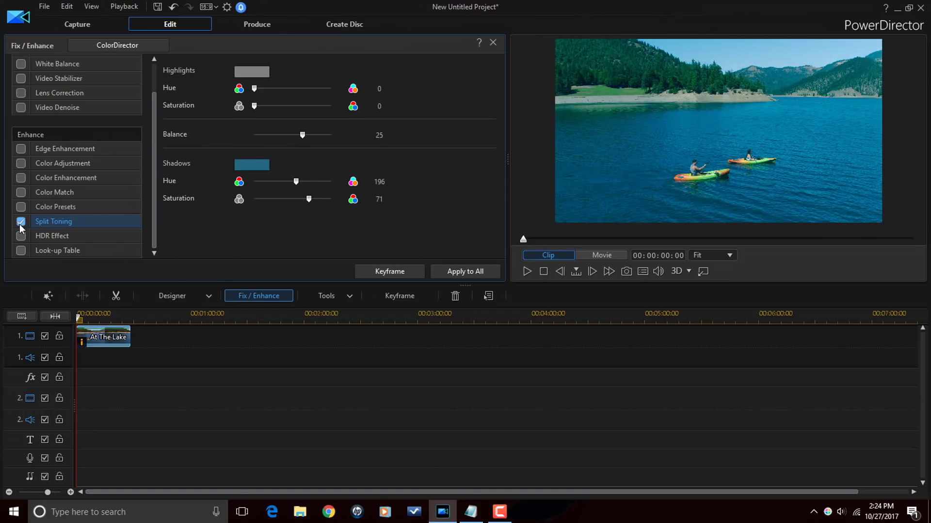